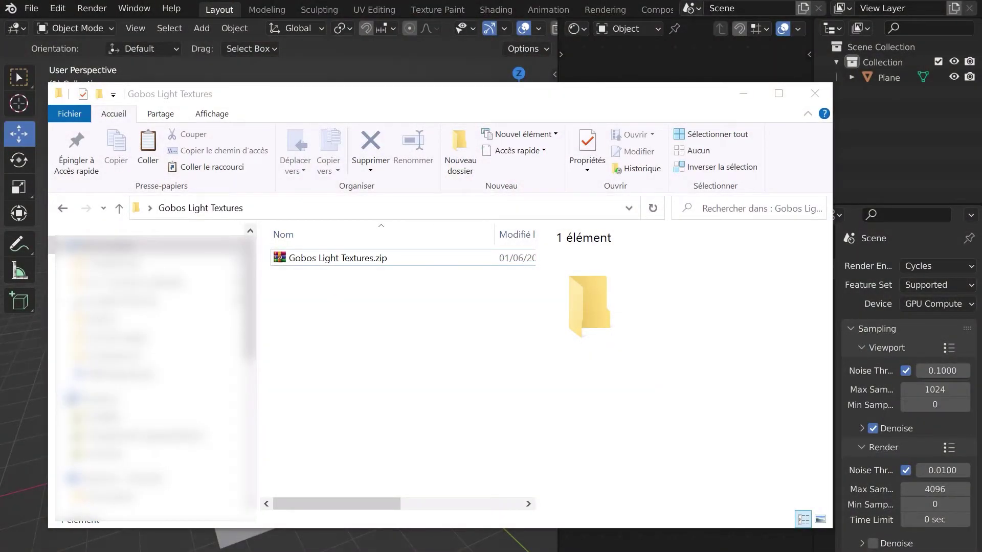
- Extract Gobos Light Textures.zip into the current folder with Extraire ici
left_click(361, 263)
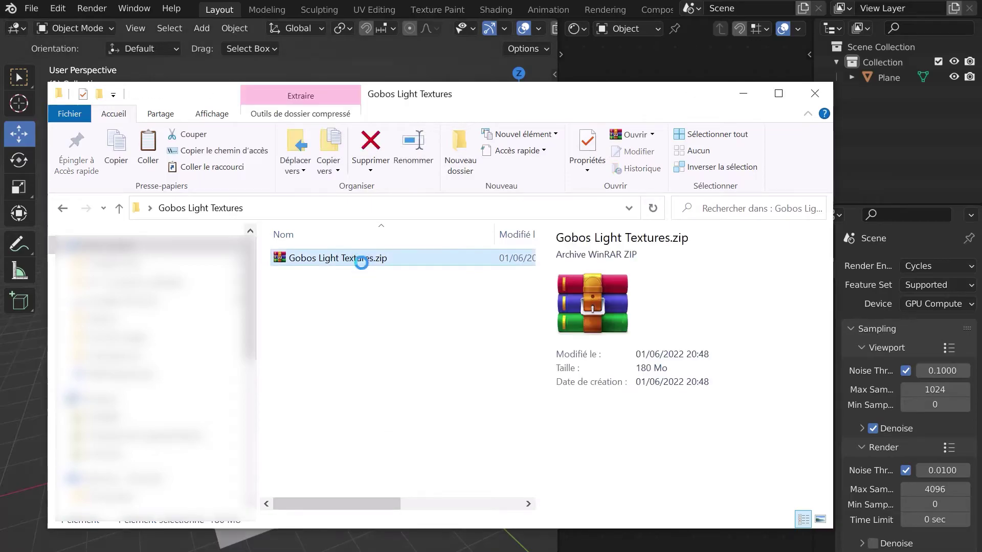
right_click(361, 263)
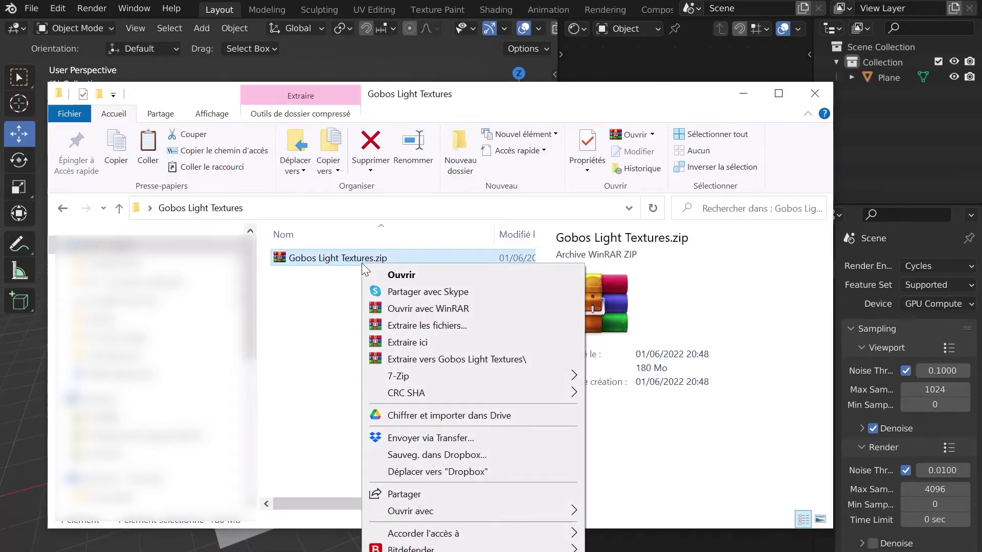
left_click(418, 343)
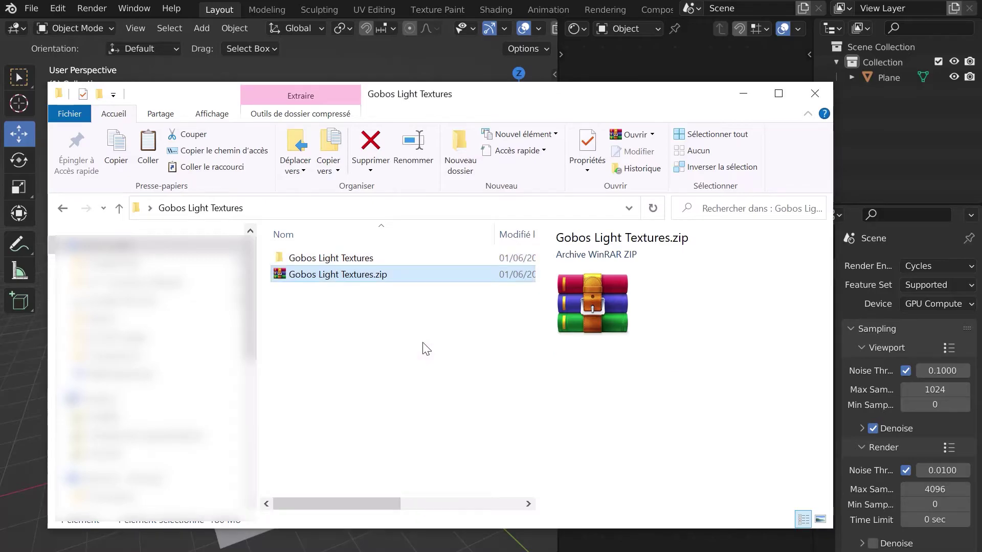
- Delete the Gobos Light Textures zip archive and close the Explorer window
left_click(412, 343)
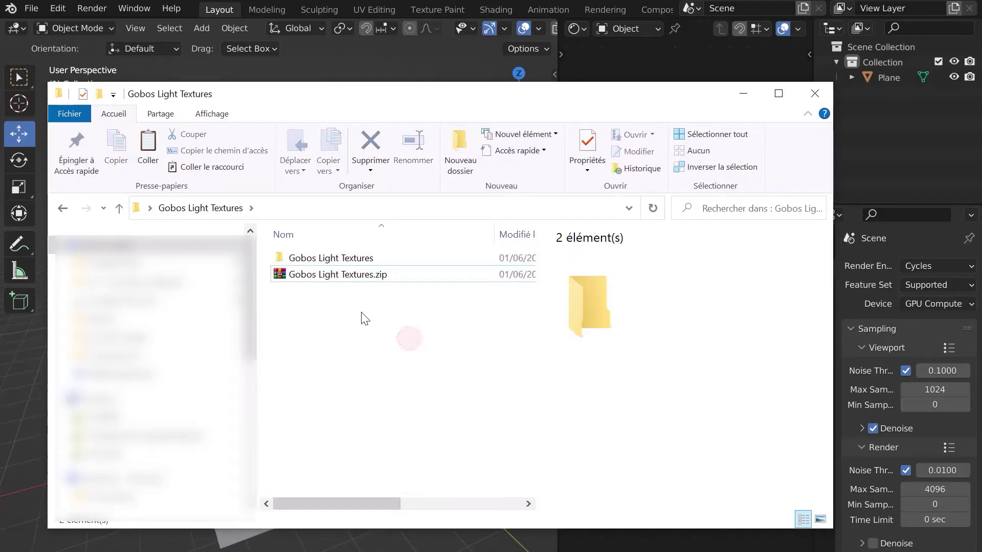
left_click(362, 274)
key("Delete")
key("Return")
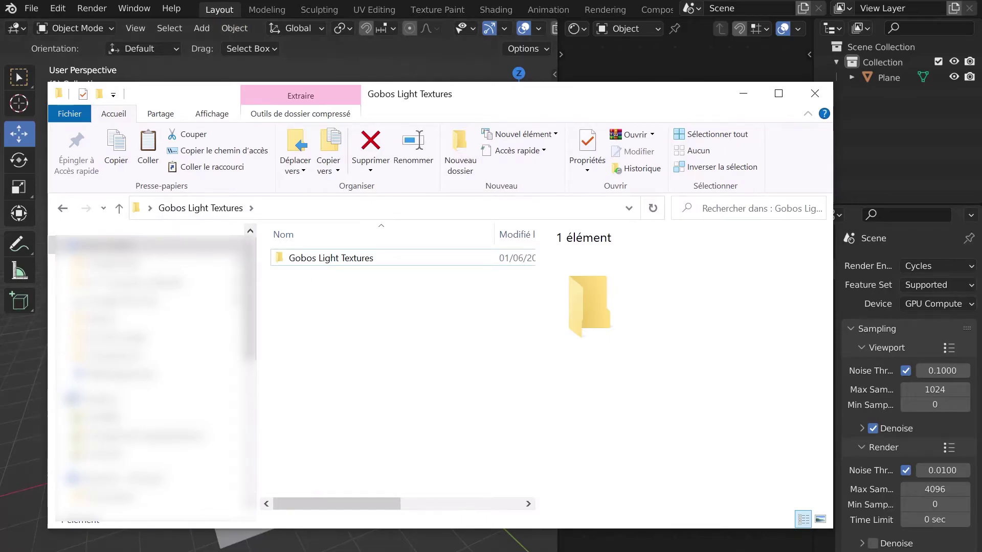
key("alt+F4")
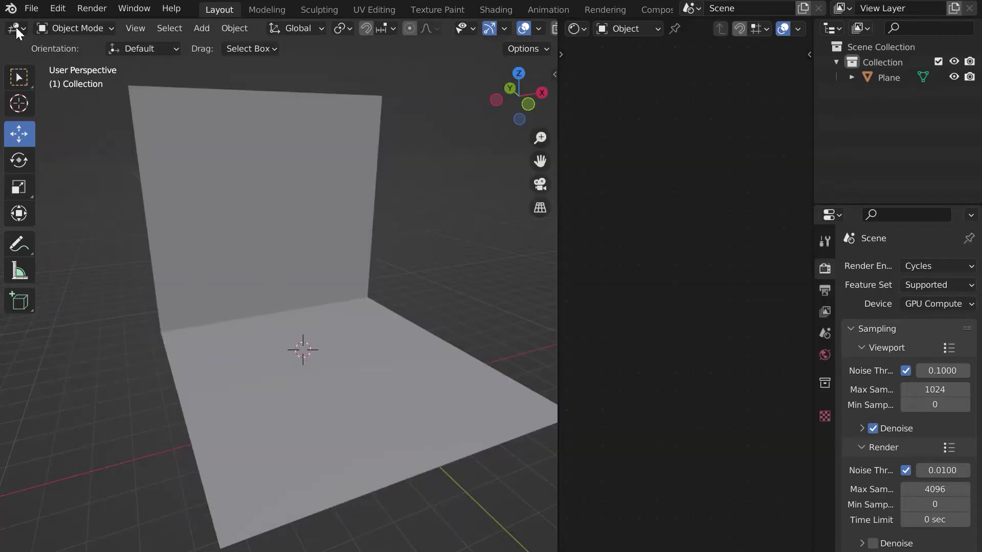
- Add an asset library named Gobos Light Textures pointing at the extracted folder
left_click(59, 8)
left_click(124, 227)
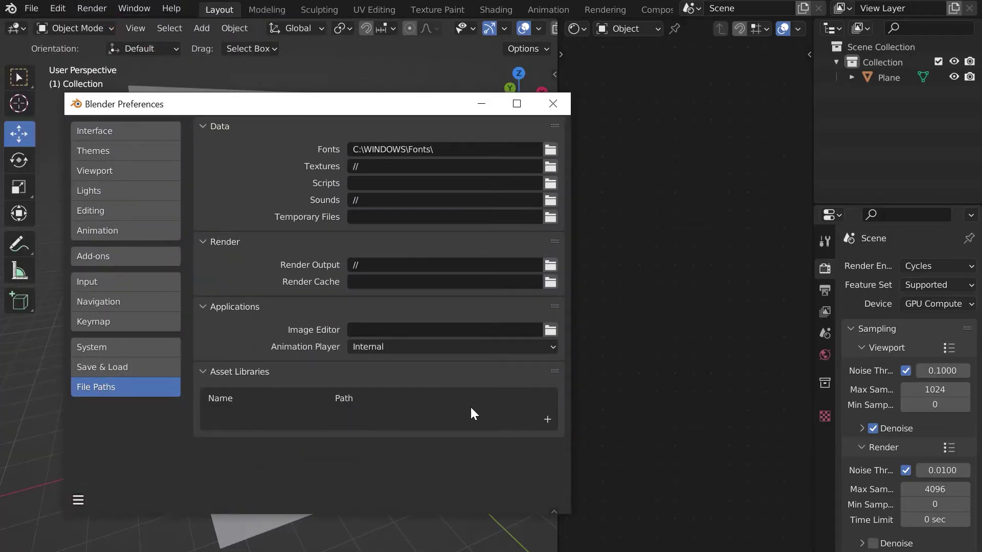
left_click(547, 419)
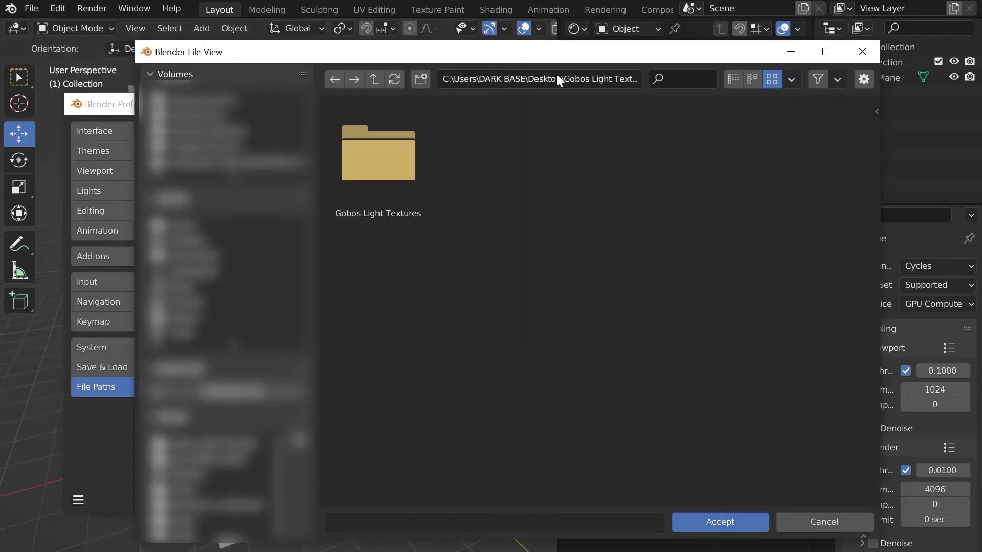
double_click(386, 176)
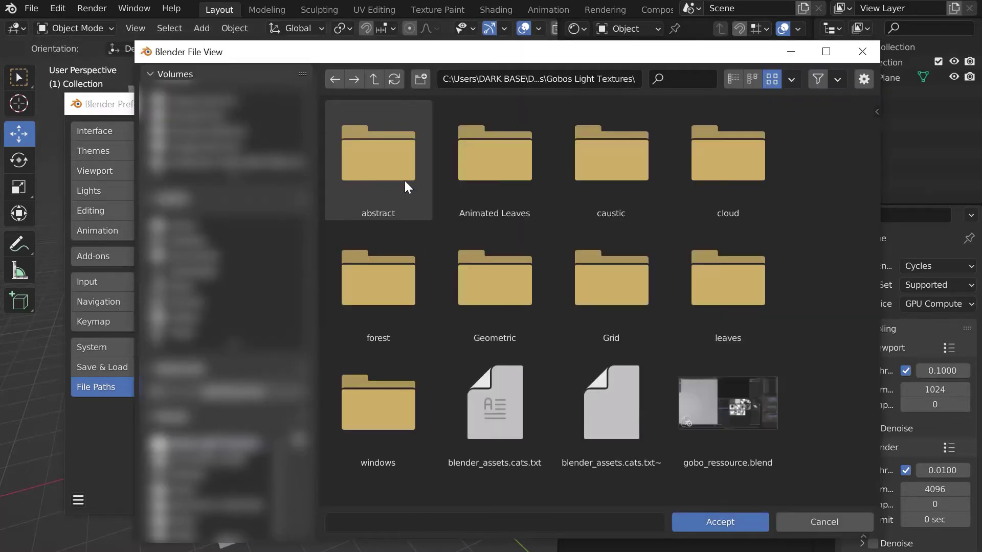
left_click(720, 522)
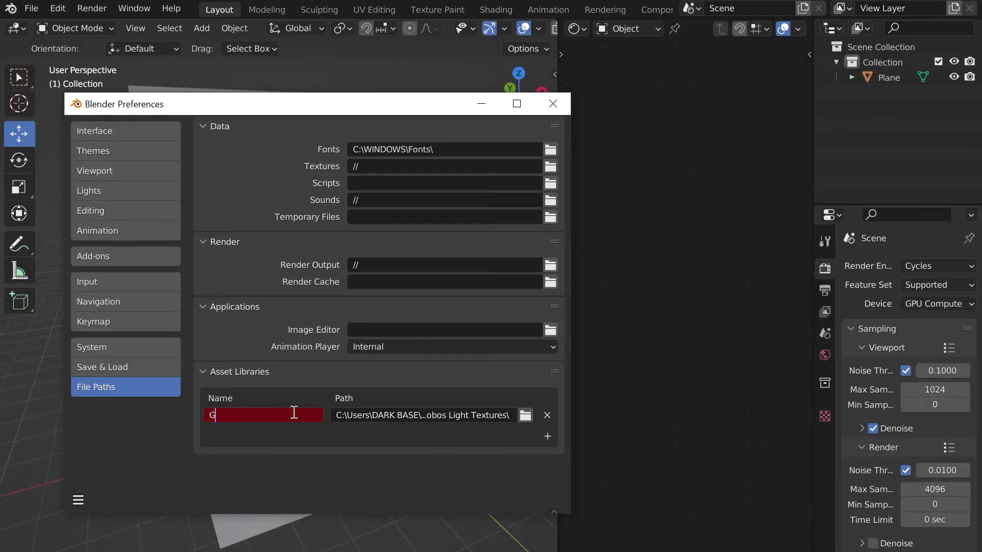
type("tures")
left_click(310, 454)
- Save the preferences and close the Preferences window
left_click(75, 502)
left_click(123, 463)
left_click(551, 103)
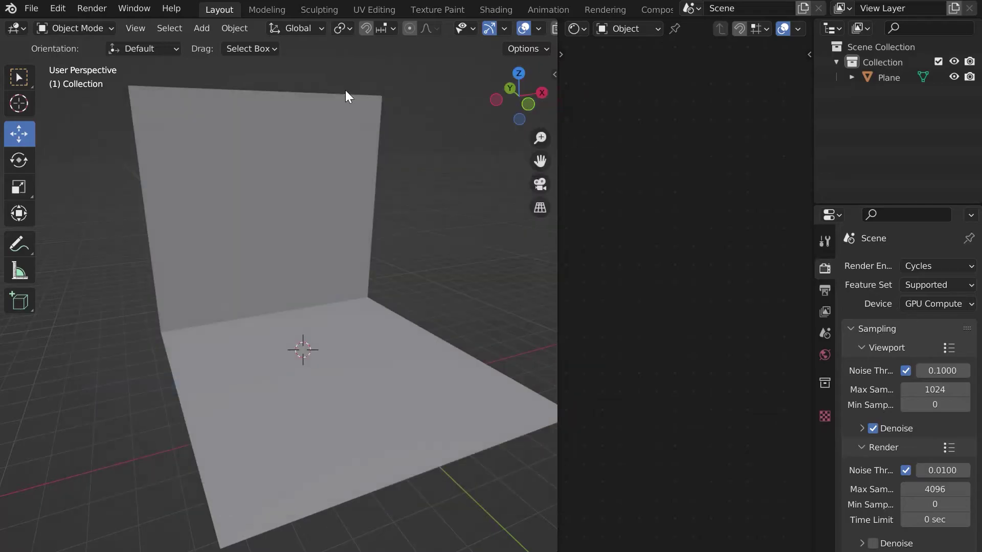
- Turn the right area into a widened Asset Browser showing the Gobos Light Textures library
left_click(574, 29)
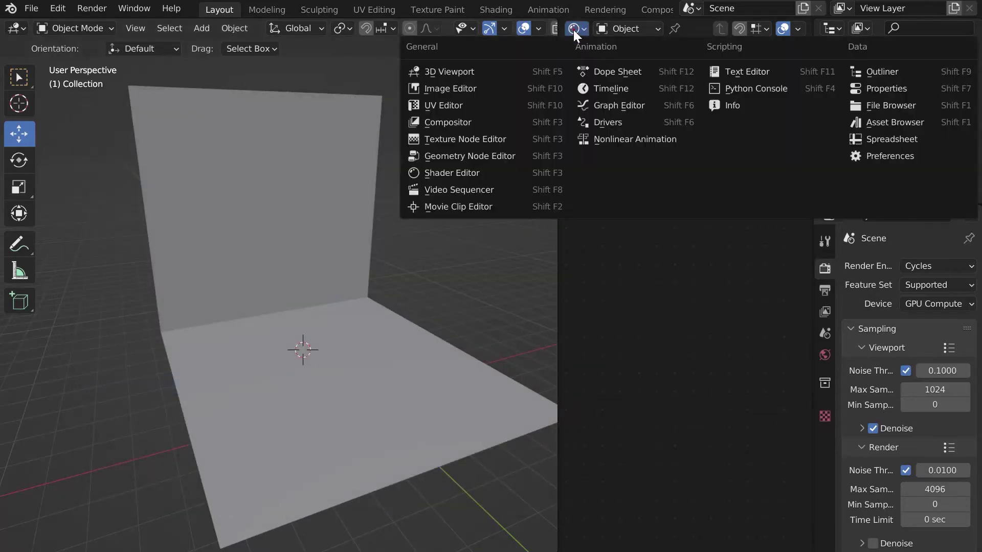
left_click(890, 126)
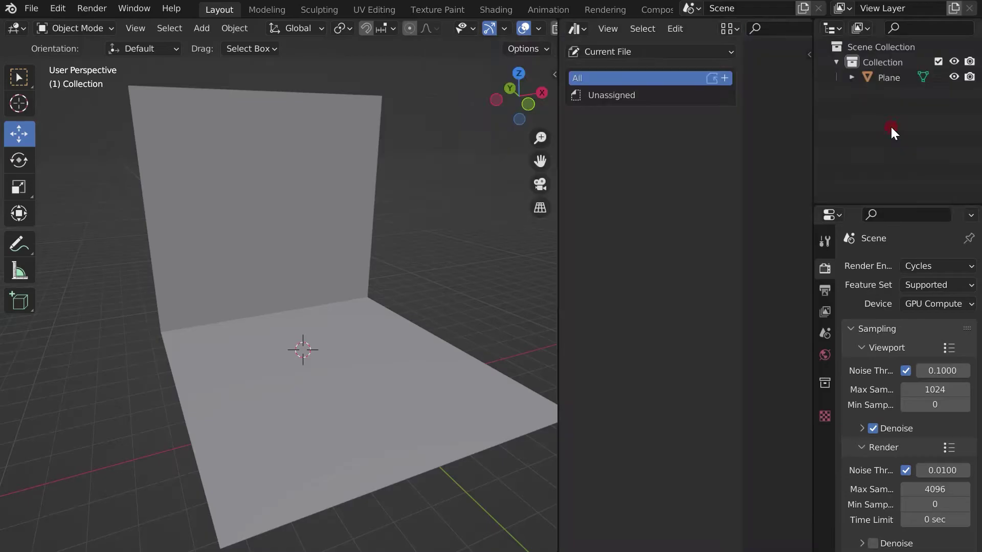
left_click_drag(562, 212, 428, 195)
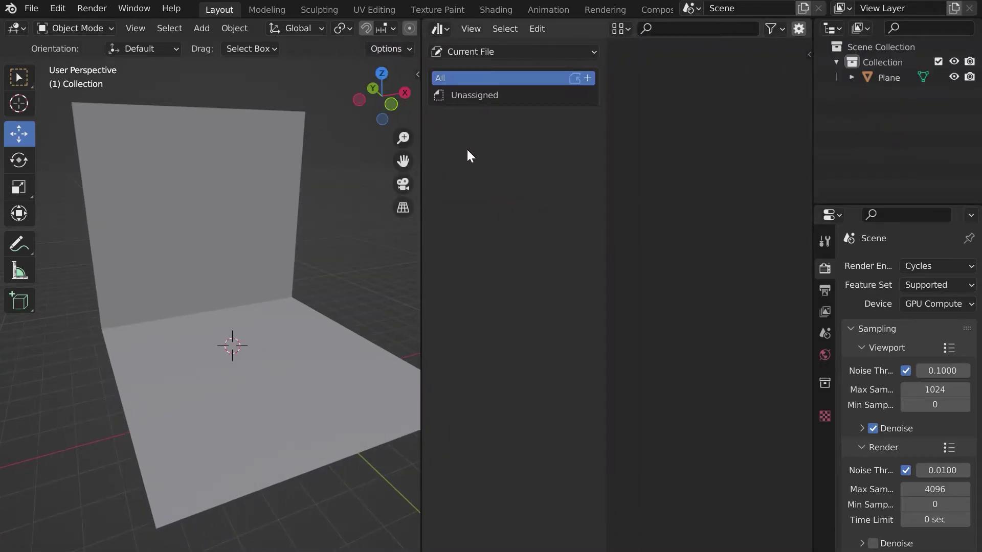
left_click(513, 50)
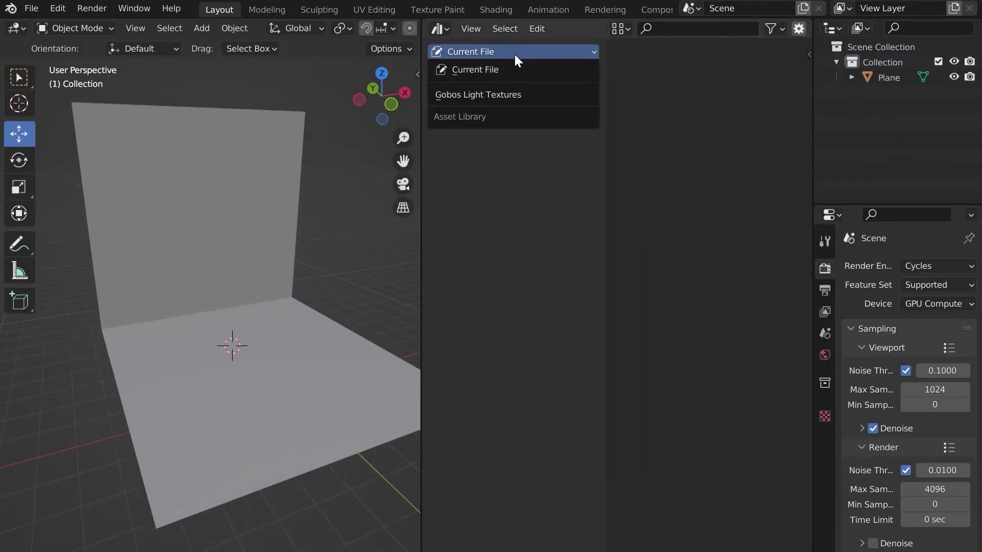
left_click(504, 96)
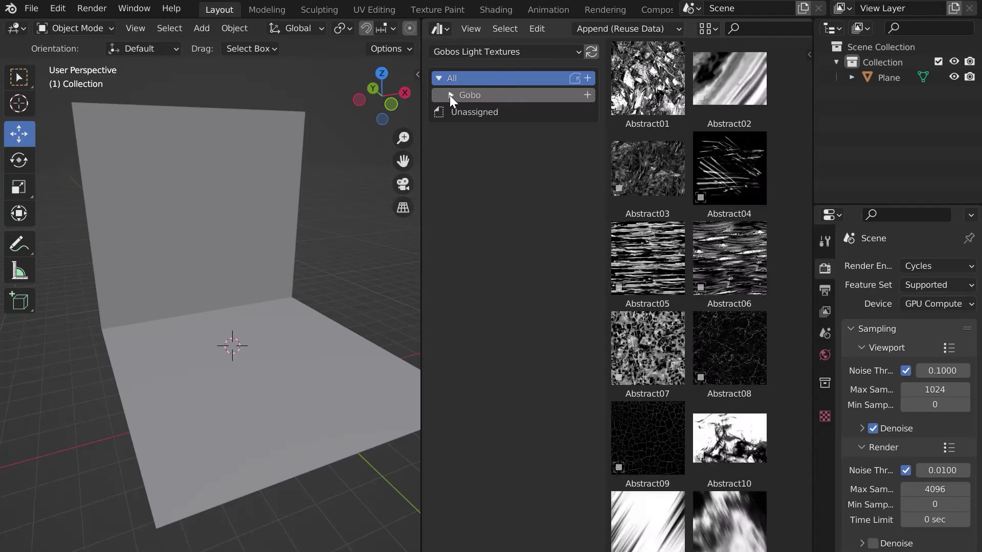
- Expand the Gobo catalog, open the Cloud gobos, and drop cloud04 onto the floor
left_click(451, 95)
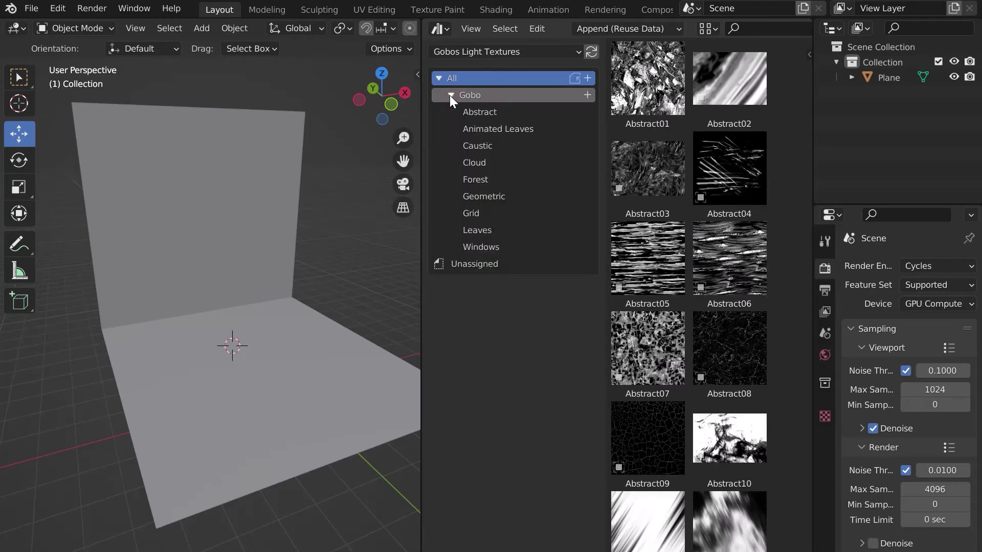
left_click_drag(421, 204, 361, 206)
scroll(704, 201, "down", 20)
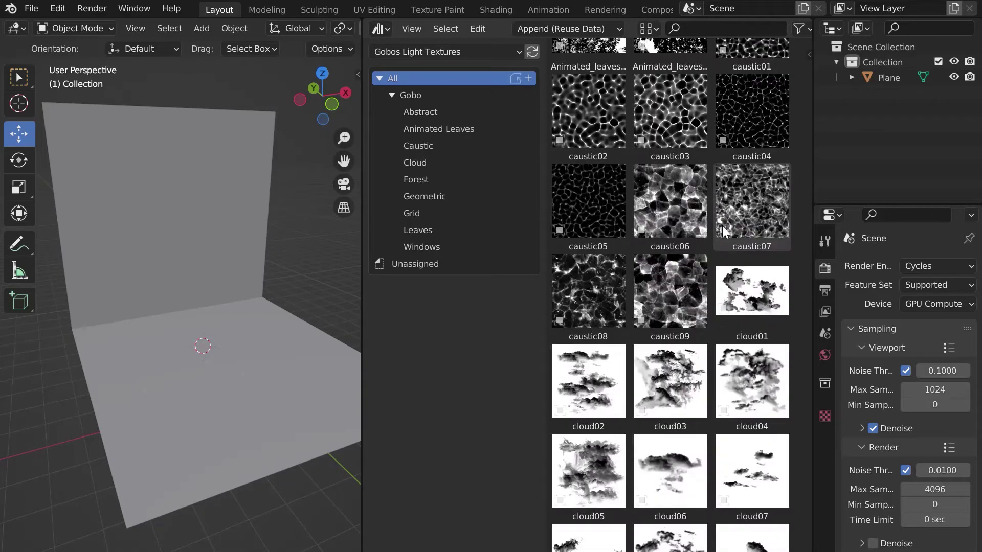
scroll(722, 237, "down", 5)
left_click(434, 113)
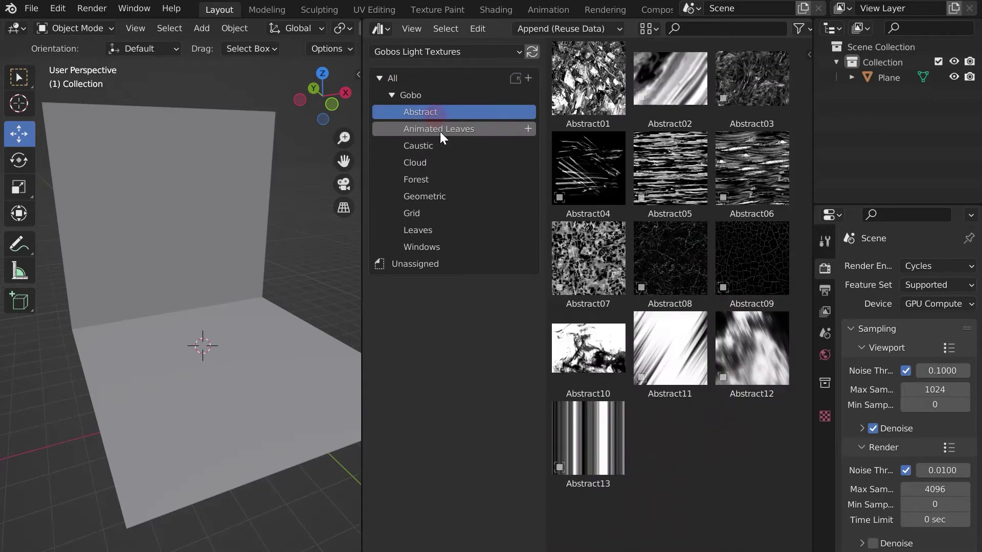
left_click(440, 130)
left_click(440, 146)
left_click(437, 160)
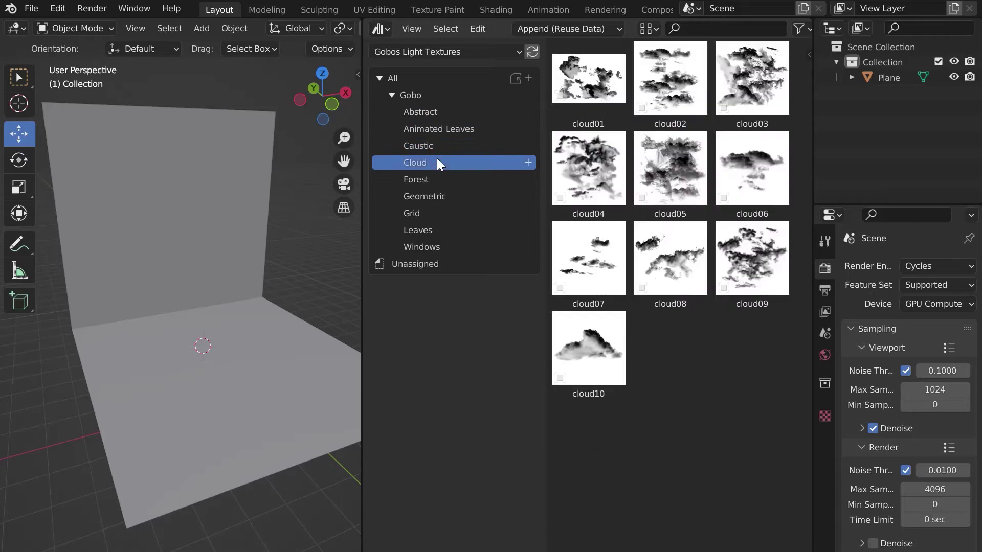
left_click_drag(597, 182, 194, 340)
- Raise the cloud04 light straight up along Z
key("g")
key("z")
left_click(186, 171)
- Add and raise the forest09 gobo light, then delete both forest09 and cloud04
left_click(436, 178)
left_click_drag(750, 258, 292, 366)
key("g")
key("z")
left_click(301, 149)
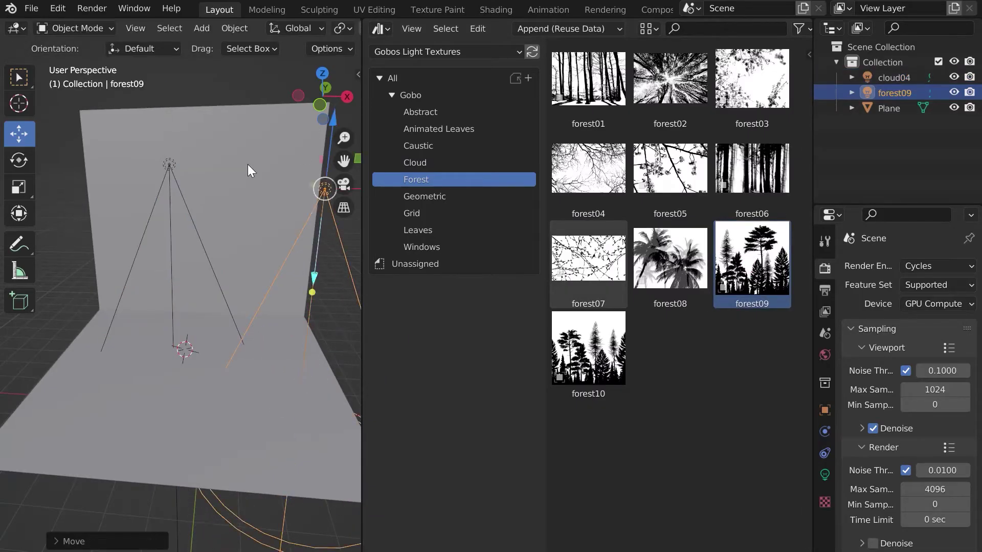
key("Delete")
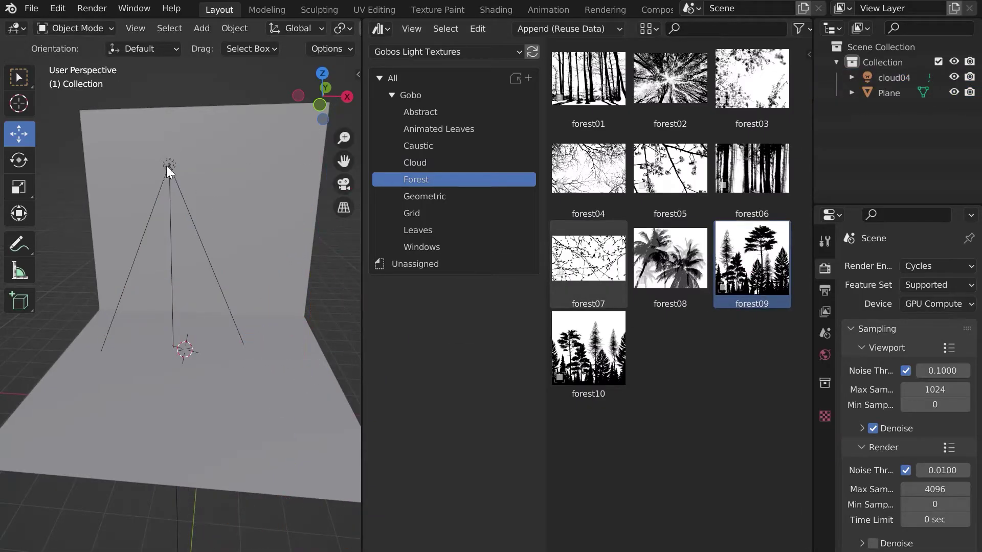
left_click(165, 166)
key("Delete")
- Place the forest06 gobo light on the floor and raise it along Z
left_click_drag(752, 169, 185, 395)
key("g")
key("z")
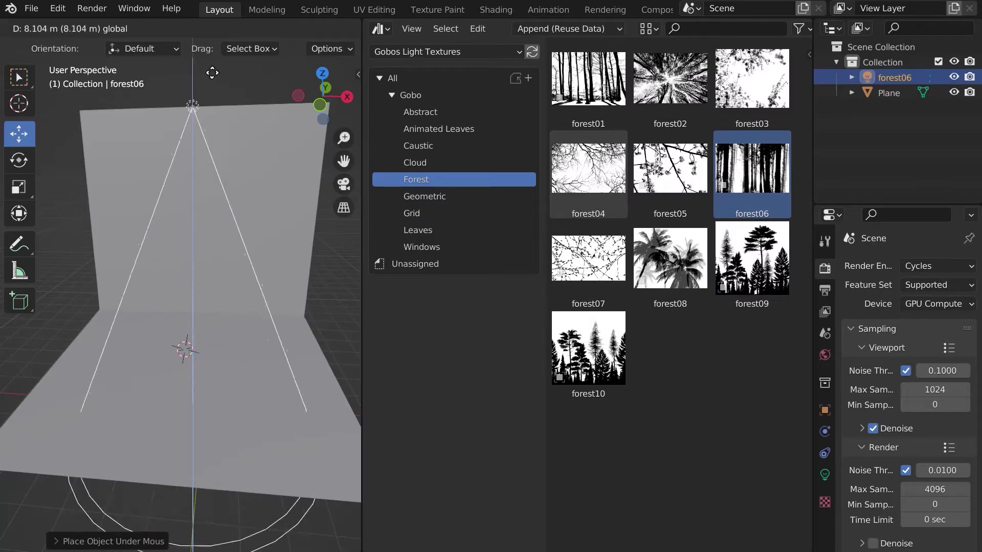
left_click(205, 353)
key("r")
left_click(237, 313)
- Switch to Rendered shading, frame the backdrop, and show the light's Object Data properties
key("z")
left_click(231, 241)
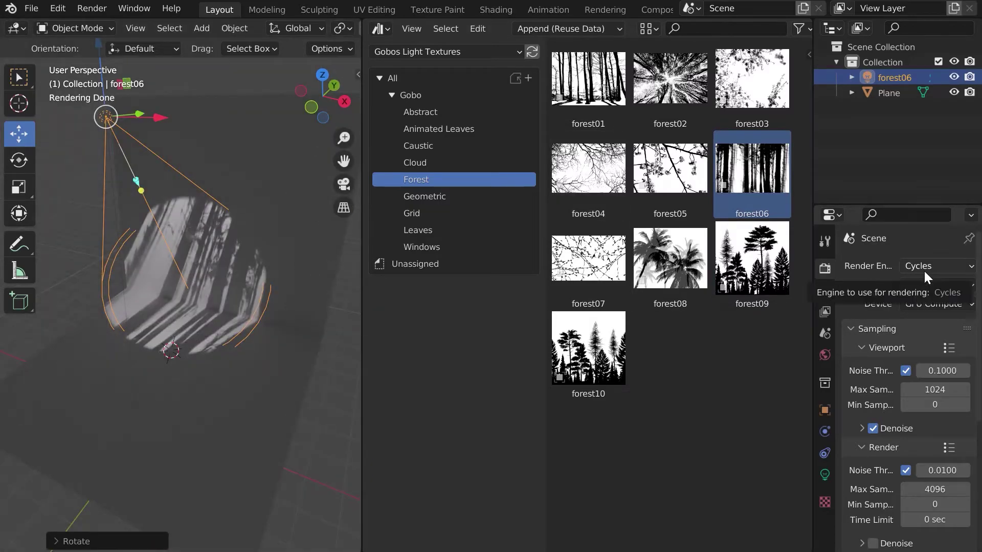
scroll(256, 323, "up", 3)
middle_click_drag(253, 302, 214, 219)
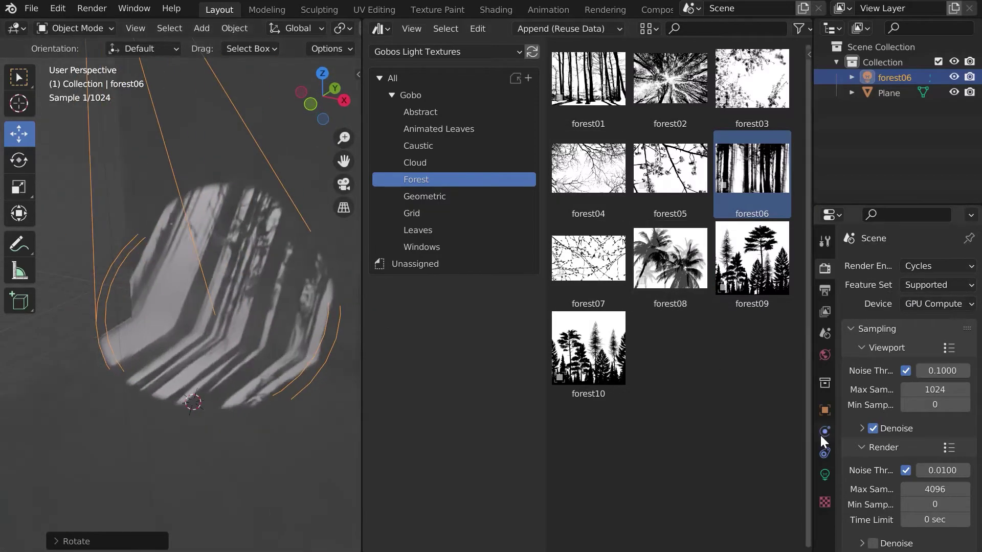
left_click(824, 475)
- Set the forest06 light's power to 3500 W
left_click(750, 355)
left_click_drag(813, 360, 732, 360)
left_click(864, 370)
type("3500")
key("Return")
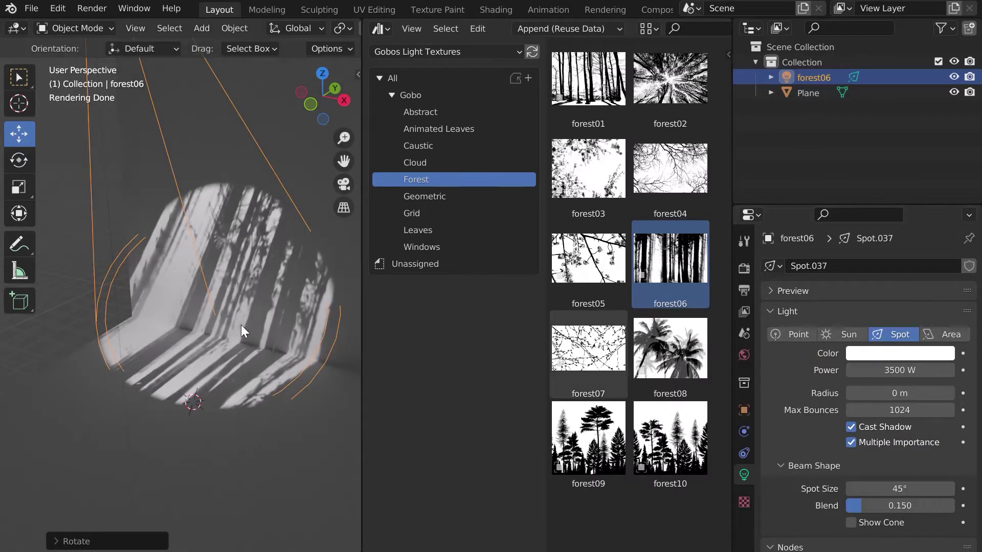
- Set the light radius to 0.15 m after trying 0.1 and 0.3
left_click(906, 389)
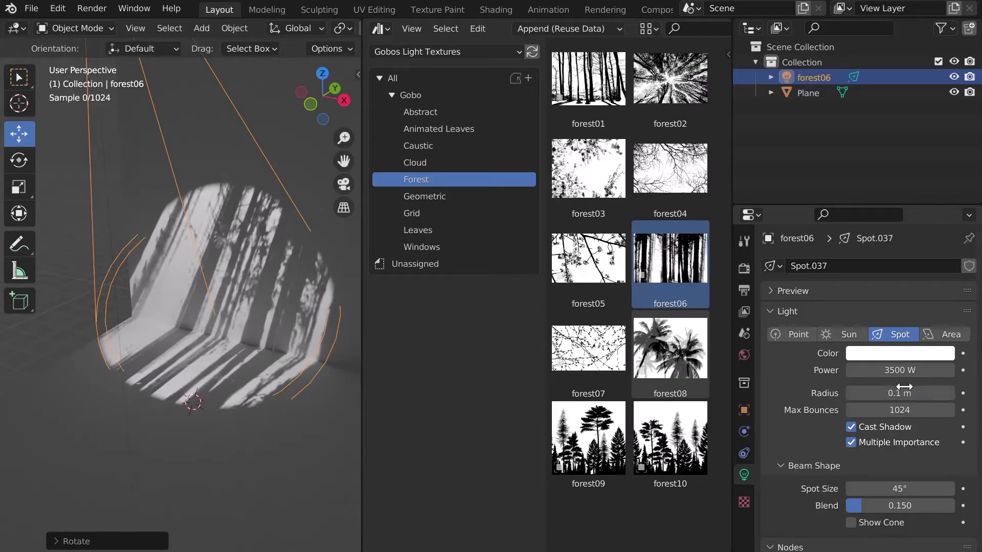
type("0.1")
key("Return")
left_click(884, 393)
type("0.3")
key("Return")
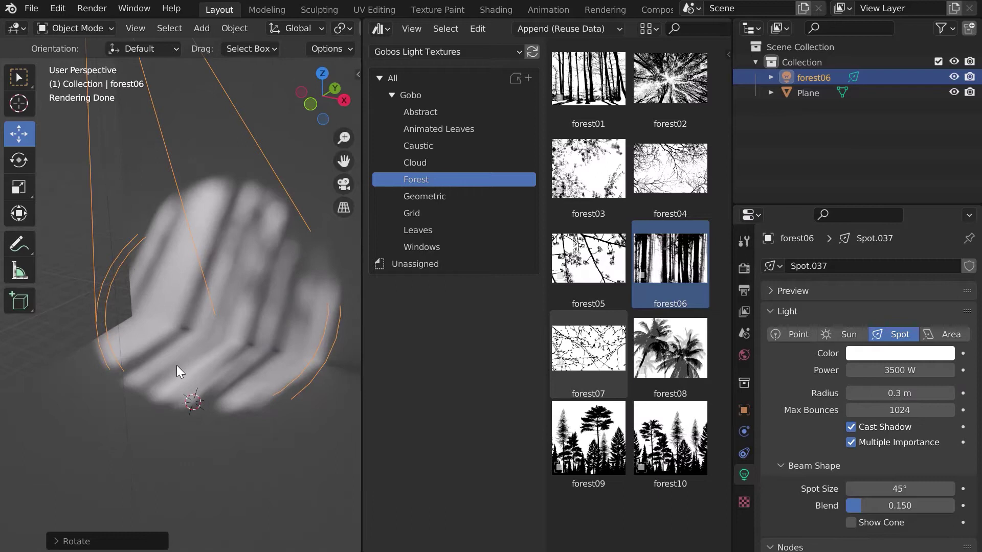
left_click(899, 390)
type("0.15")
key("Return")
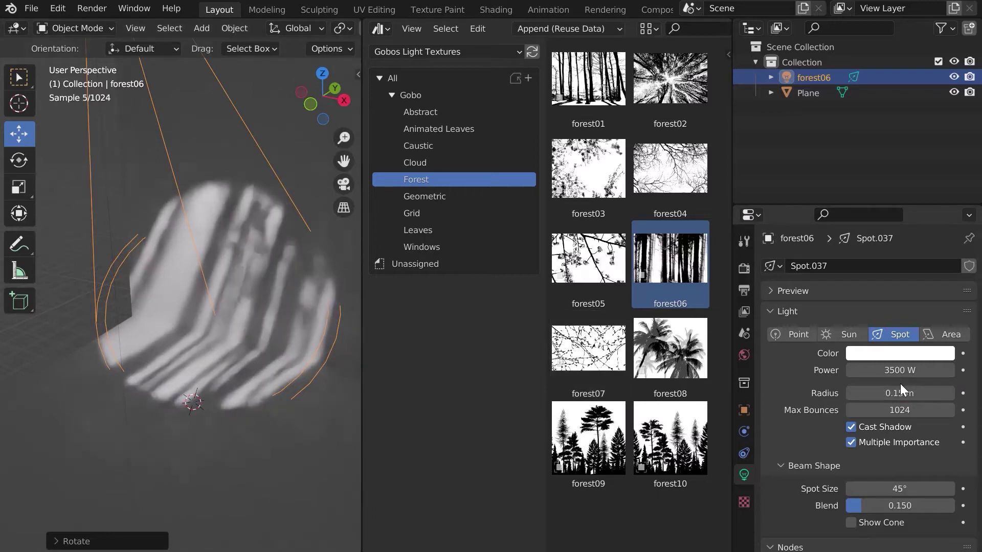
- Tint the light pale yellow, set spot size 67.6° and blend 0.755, then delete it
left_click(888, 355)
left_click_drag(868, 192, 854, 219)
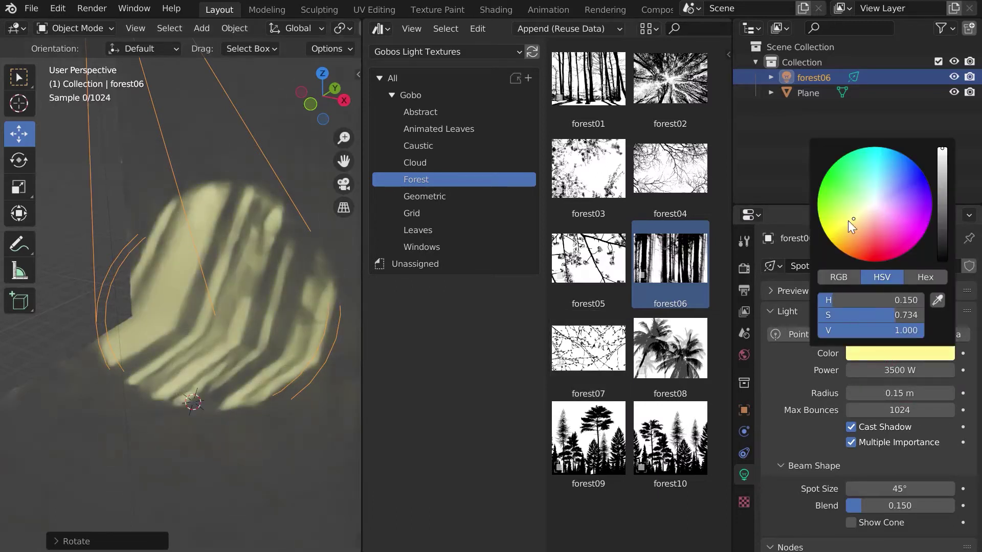
left_click_drag(899, 489, 936, 489)
scroll(221, 326, "down", 3)
left_click_drag(869, 506, 938, 505)
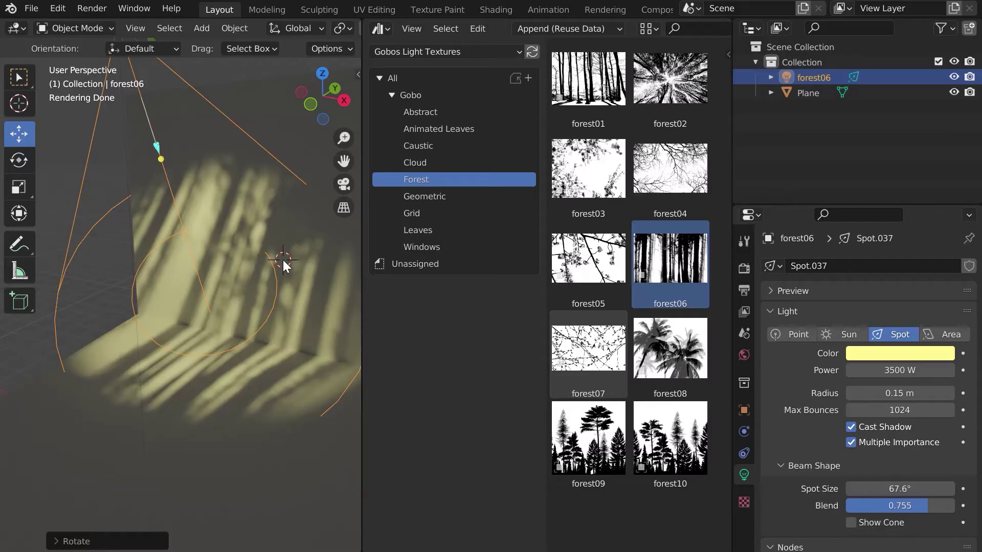
key("Delete")
- Place the caustic03 gobo light in the scene and raise it above the floor
left_click(414, 146)
left_click_drag(588, 169, 205, 330)
key("g")
key("z")
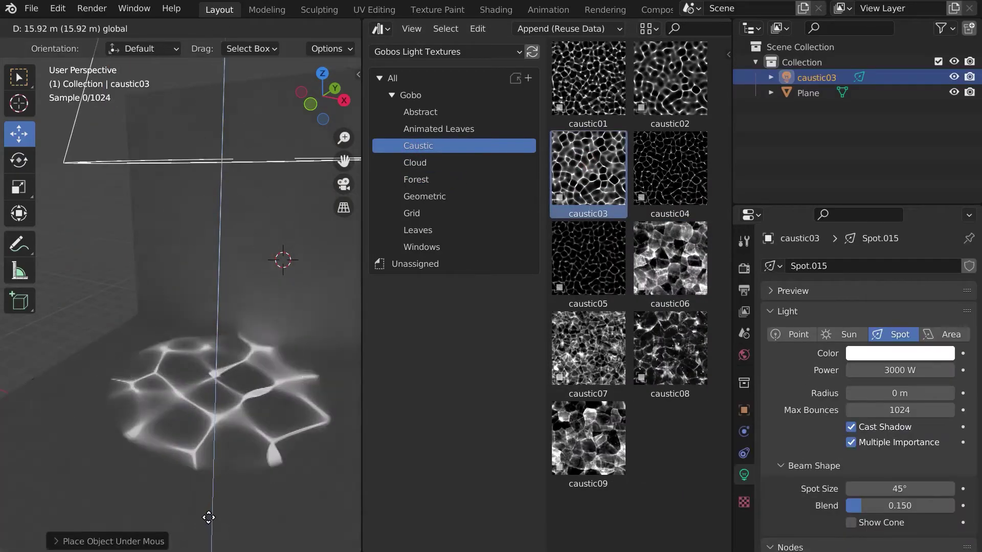
left_click(203, 277)
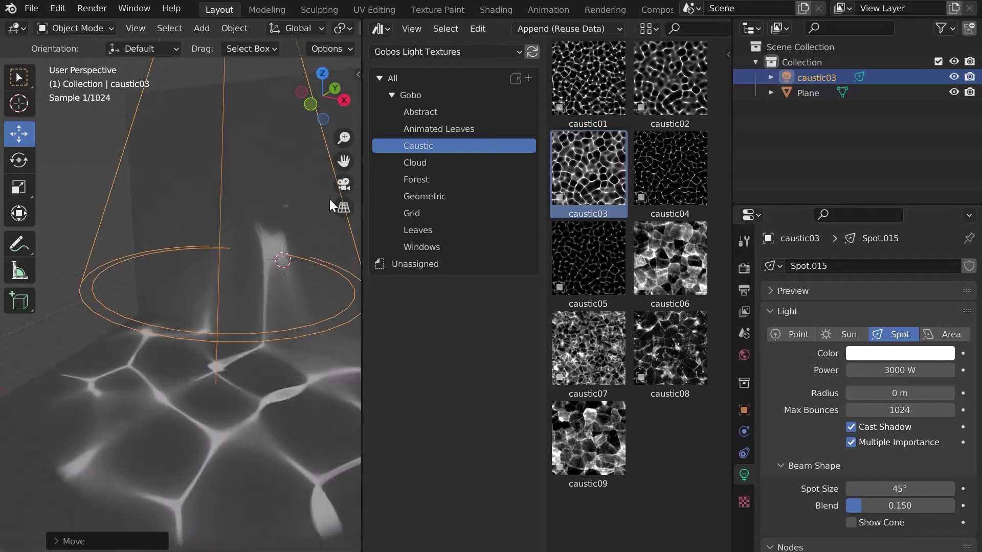
- Tint the caustic03 light light blue
left_click(906, 349)
left_click(894, 214)
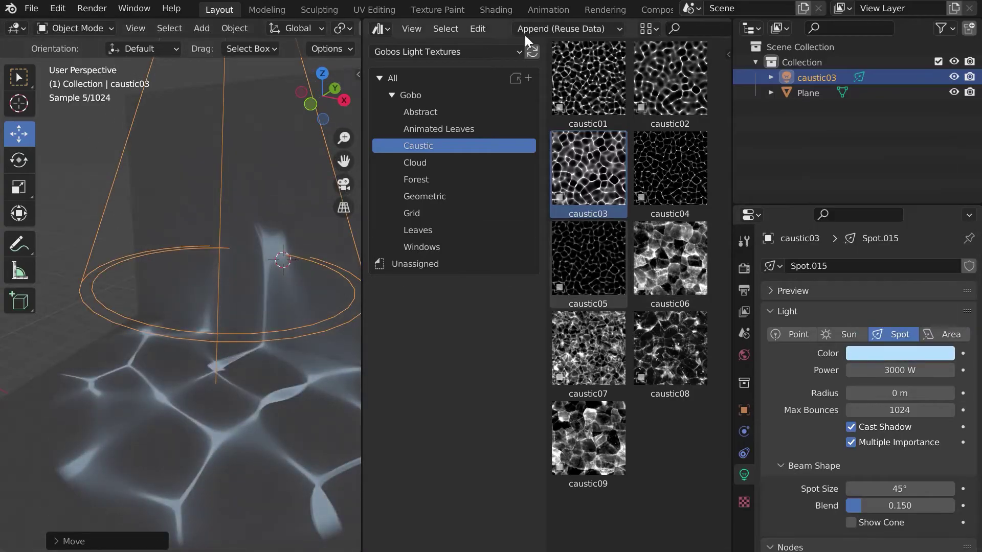
left_click(378, 32)
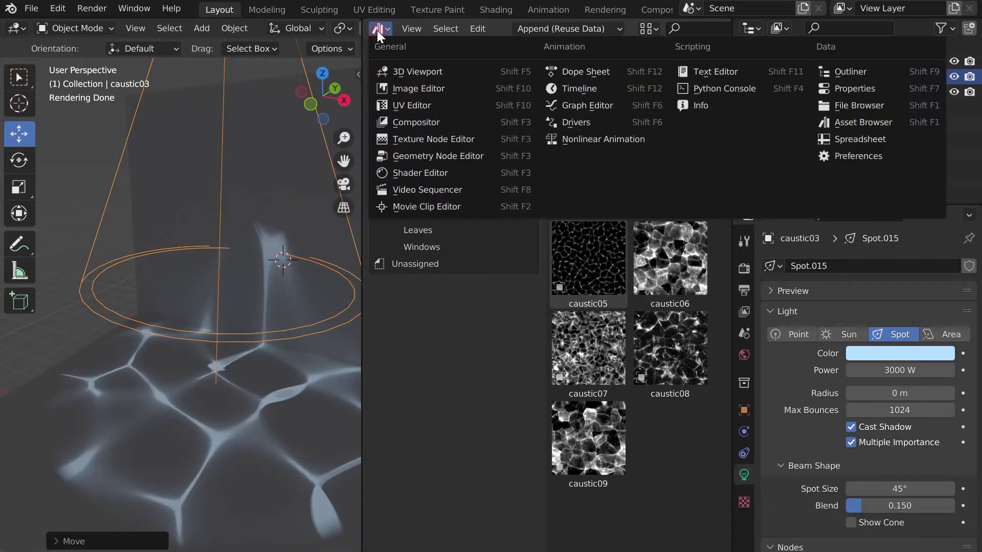
- Show the light's nodes in the Shader Editor and set the Mapping scale to 3
left_click(427, 168)
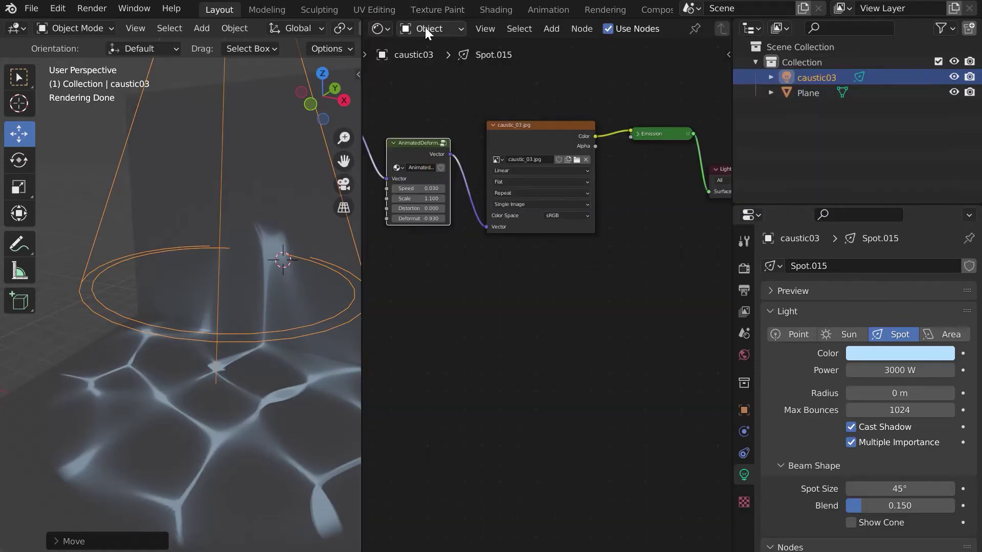
middle_click_drag(448, 217, 528, 225)
scroll(630, 290, "up", 3)
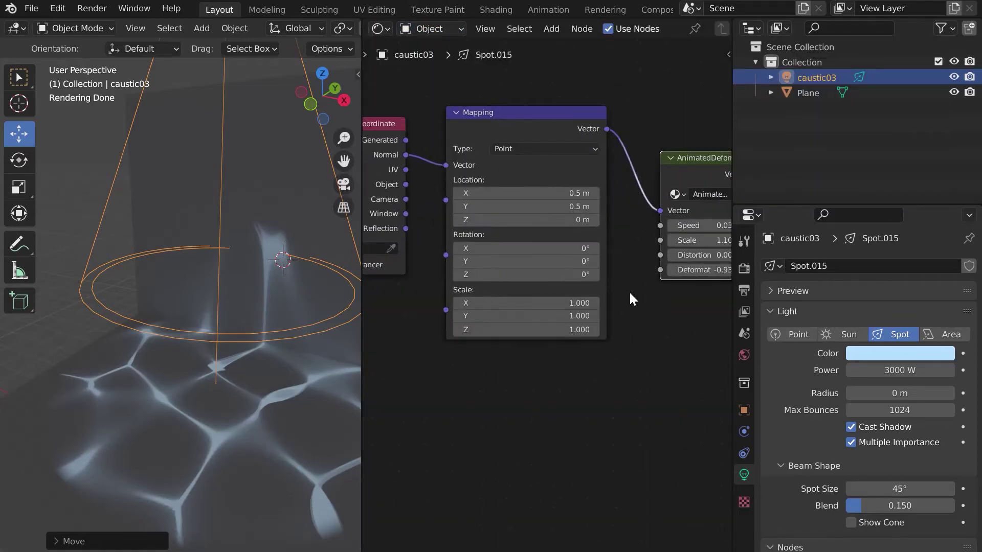
left_click_drag(540, 297, 541, 332)
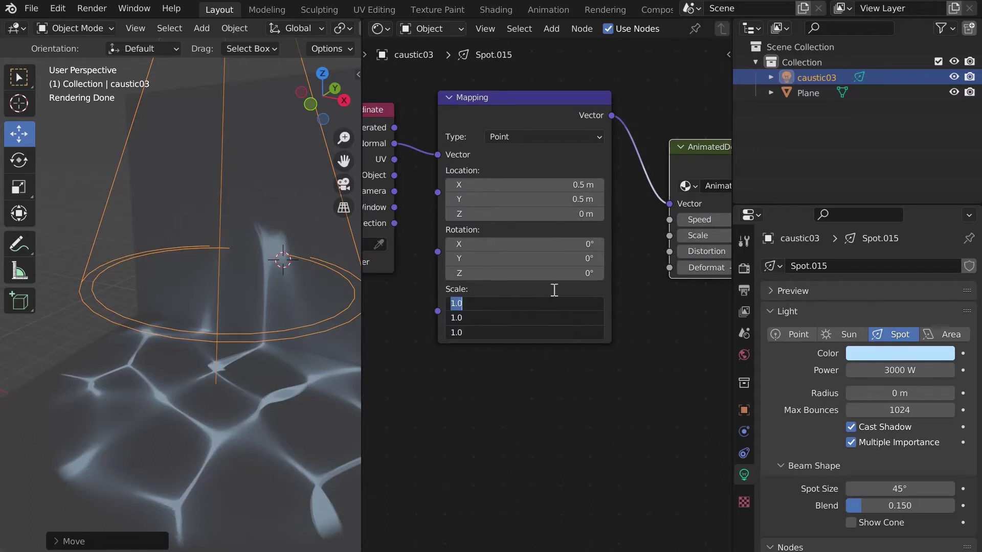
key("Return")
- Rotate the caustic mapping to 52° around Z, removing the accidental rotation keyframes
mouse_move(552, 272)
left_mouse_down()
mouse_move(588, 273)
mouse_move(544, 274)
left_mouse_up()
key("i")
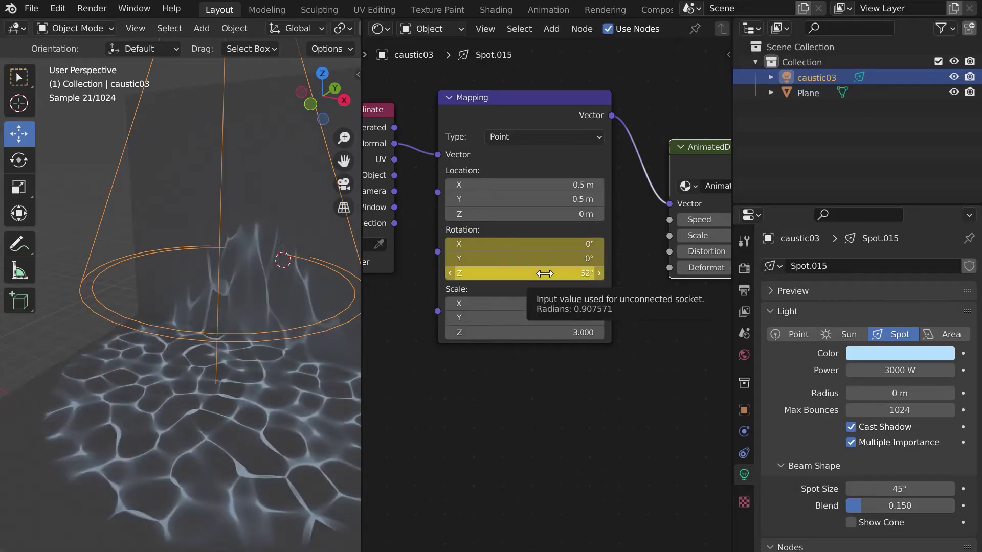
key("alt+i")
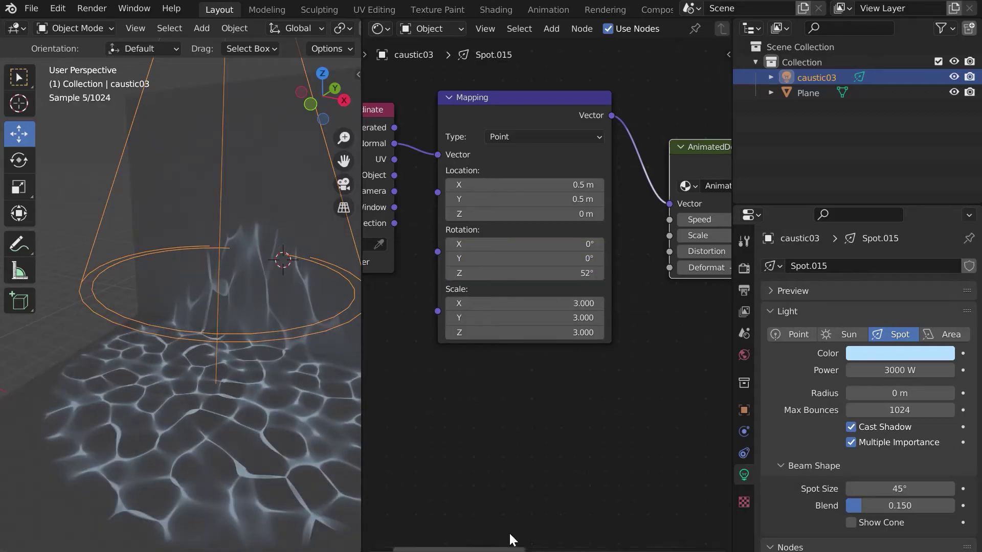
- Reposition and widen the AnimatedDeform node and start animation playback
scroll(482, 416, "right", 5)
scroll(508, 327, "up", 1)
left_click_drag(529, 152, 501, 150)
left_click_drag(585, 215, 601, 214)
key("space")
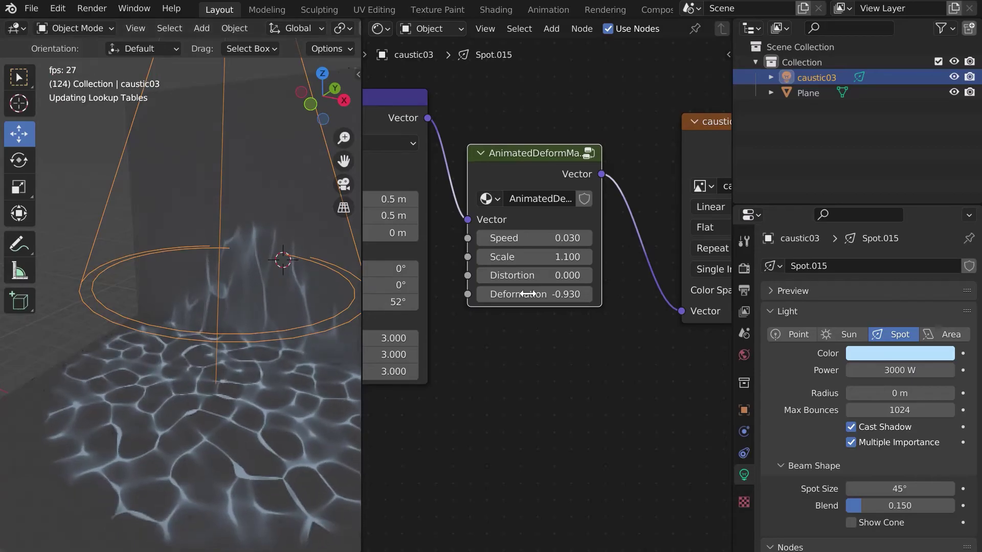
- Set the AnimatedDeform speed to 0.010 and scale to 0.400
left_click(541, 238)
type("0.06")
key("Return")
left_click(543, 238)
type("0.01")
key("Return")
left_click(539, 257)
type("0.4")
key("Return")
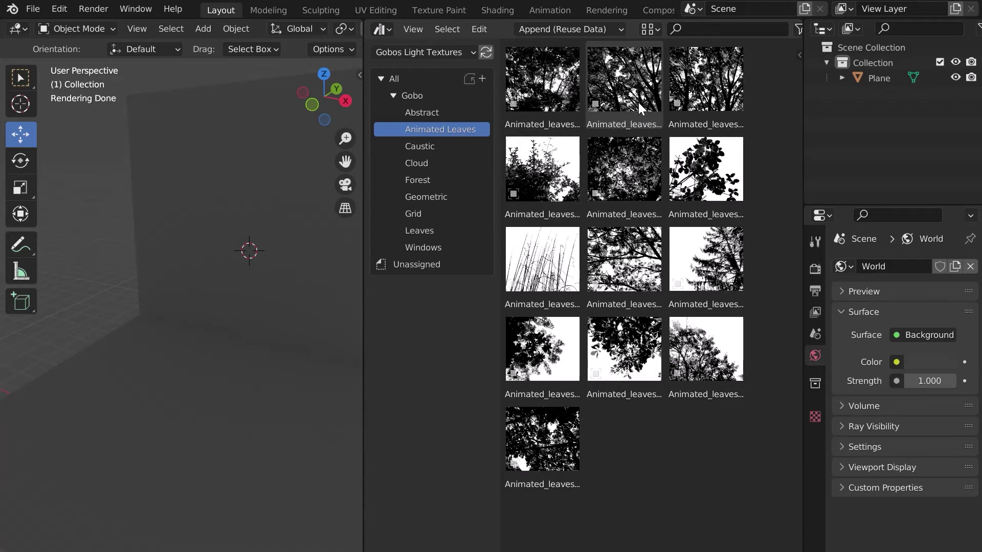
- Place the Animated_leaves10 gobo light in the scene and raise it above the floor
left_click_drag(556, 353, 185, 398)
key("g")
key("z")
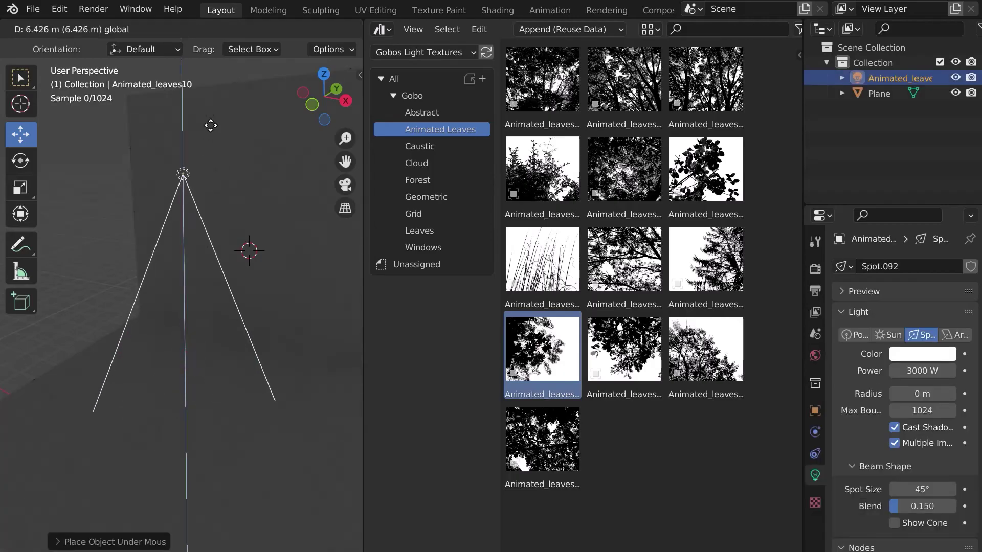
left_click(218, 535)
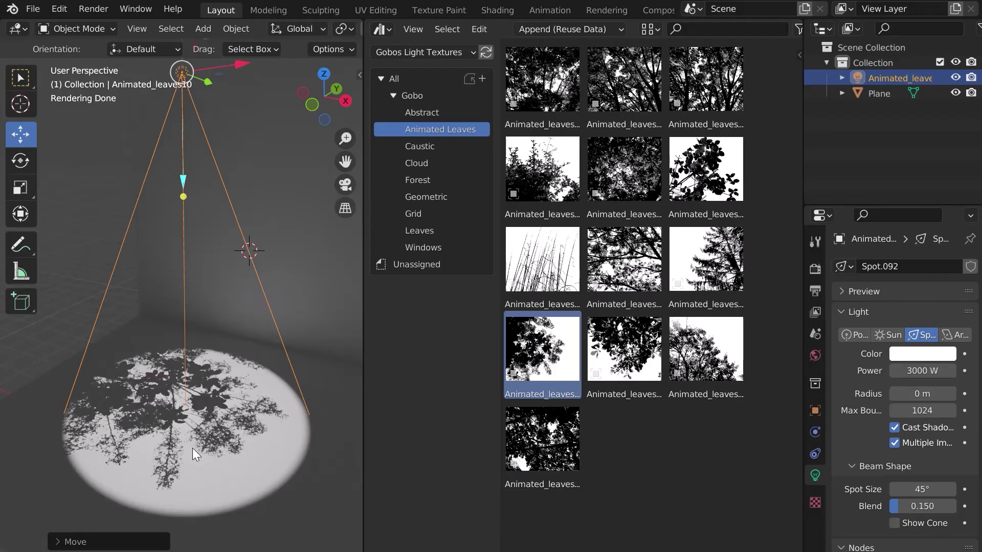
- Play the animation and orbit the view to watch the moving leaf shadows
key("space")
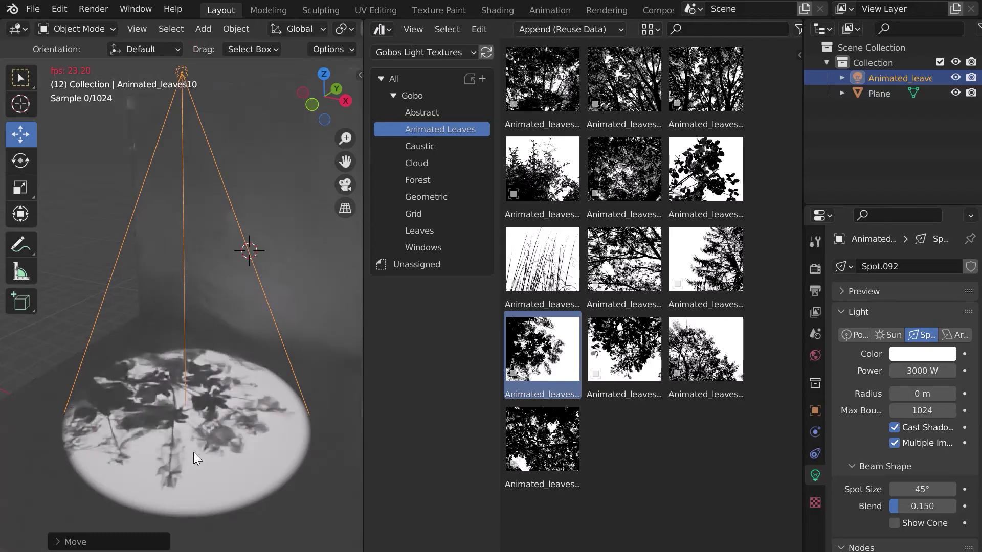
middle_click_drag(191, 331, 258, 331)
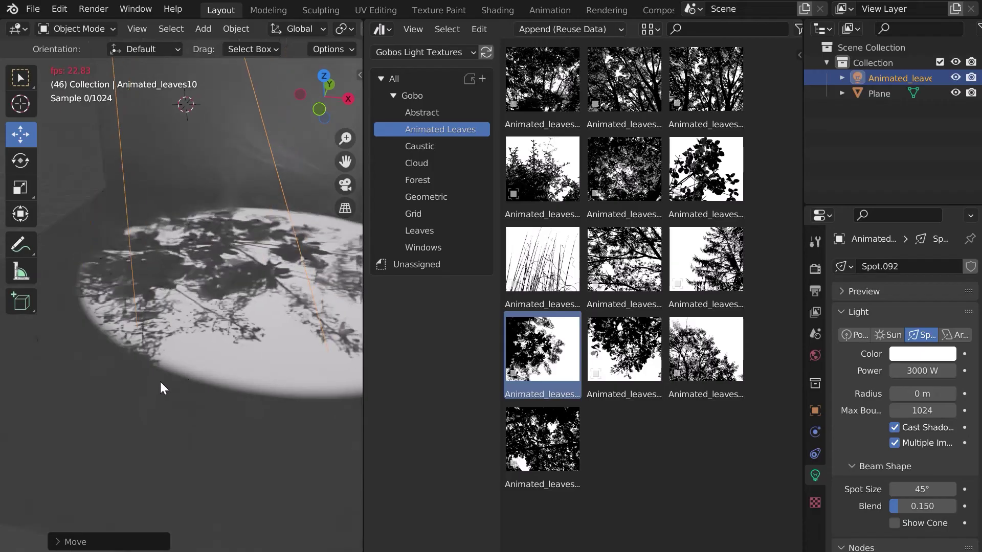
scroll(161, 381, "down", 3, "ctrl")
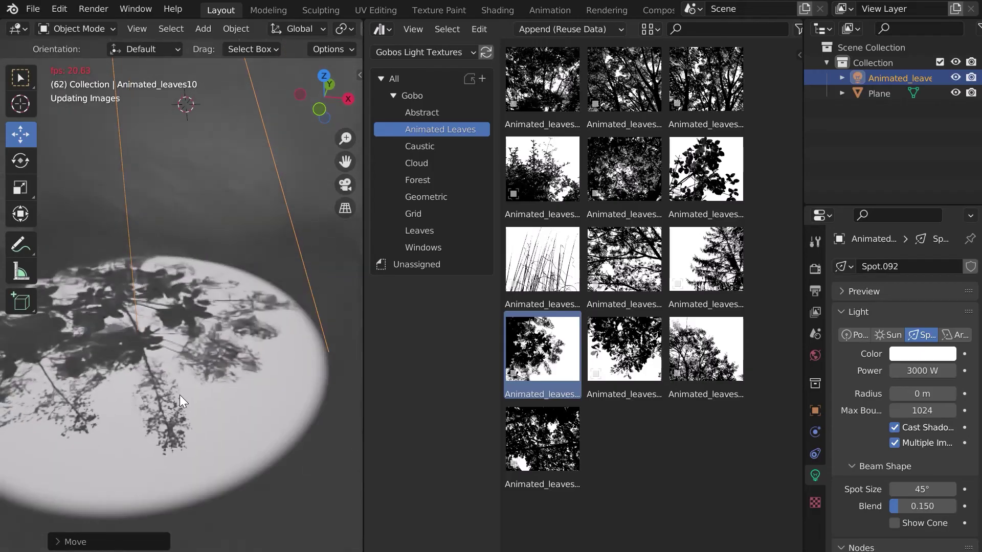